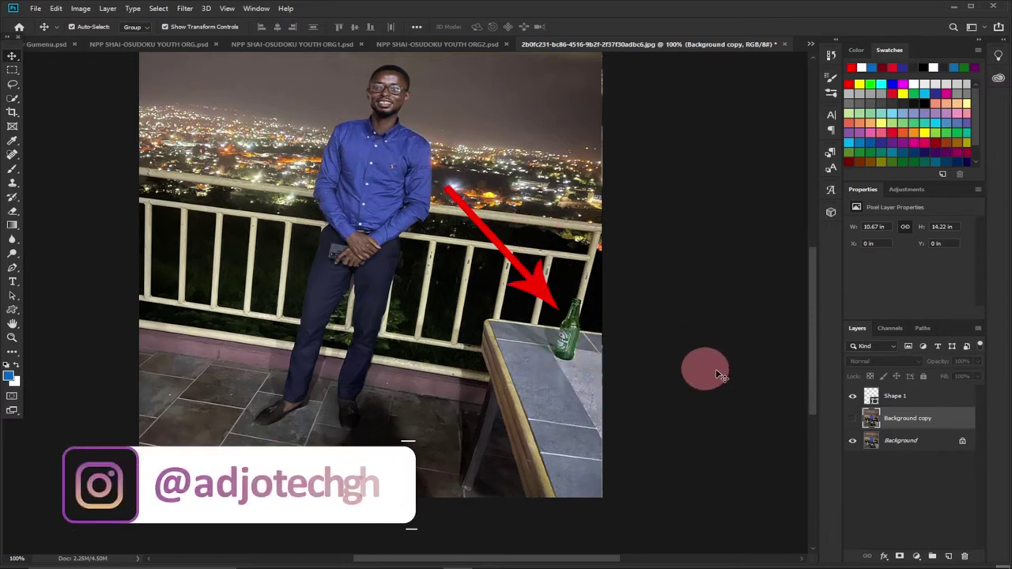
# Toggle Background copy and Shape 1 visibility to compare the bottle-free and original photo.
pyautogui.click(852, 418)
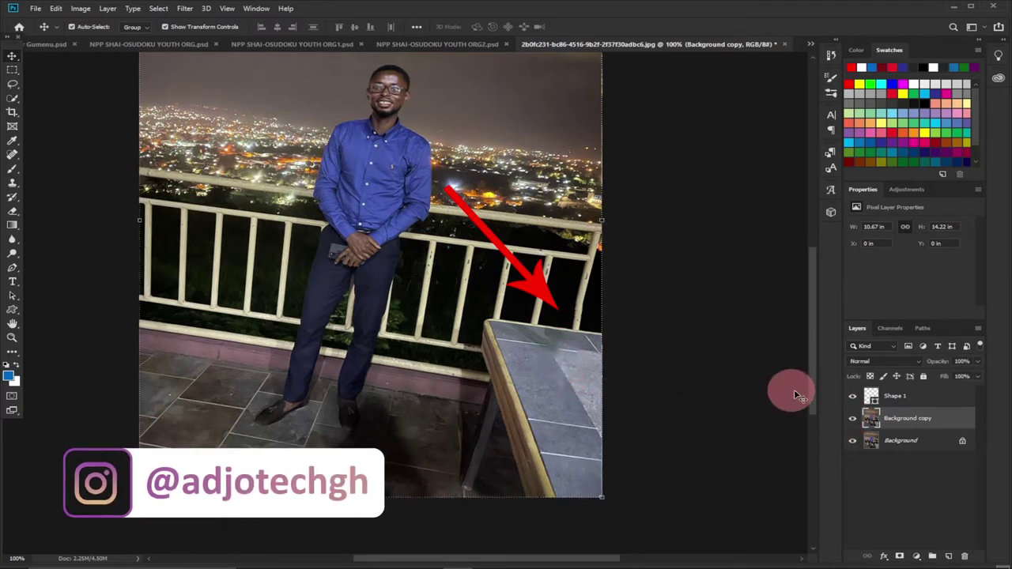
pyautogui.click(852, 395)
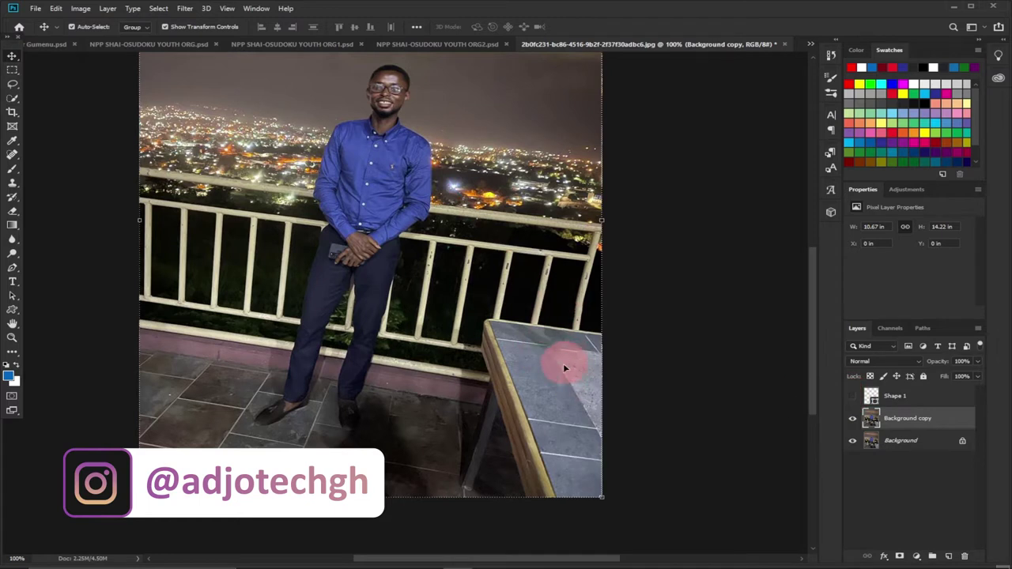
pyautogui.click(853, 420)
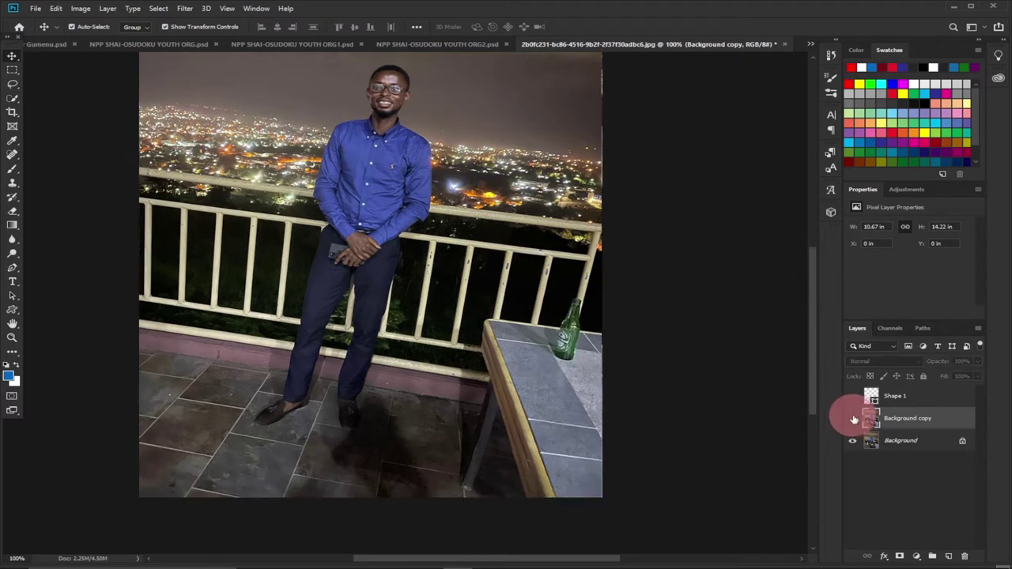
pyautogui.click(853, 396)
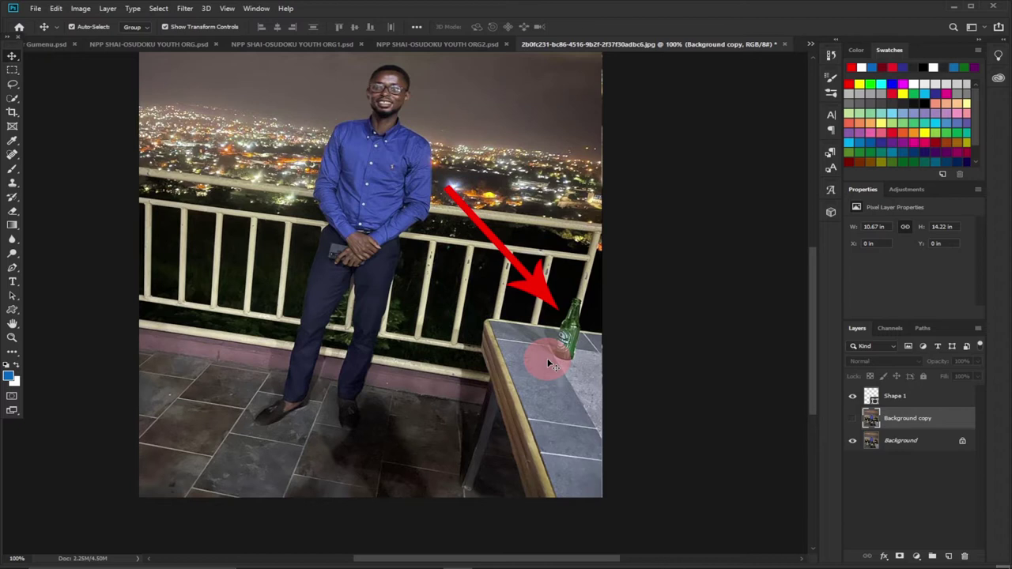
# Check the retouched version once more, then delete the Background copy layer.
pyautogui.click(852, 418)
pyautogui.click(852, 419)
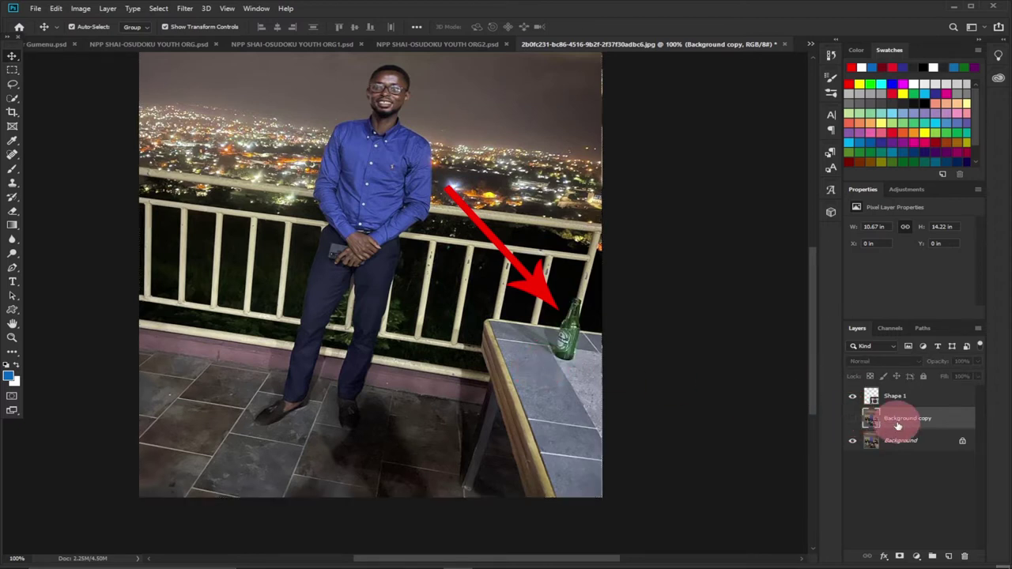
pyautogui.moveTo(928, 424); pyautogui.dragTo(964, 556)
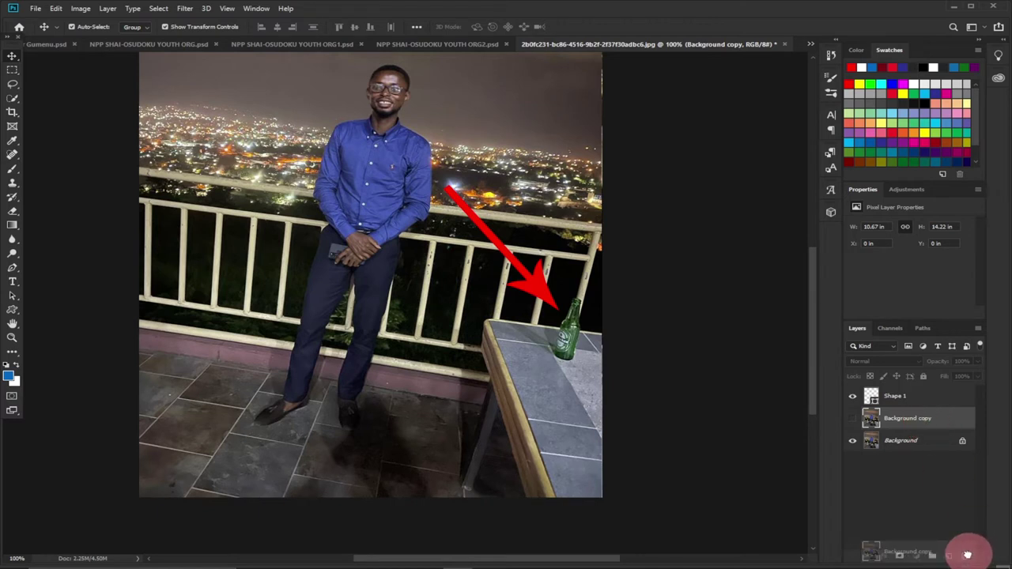
# Hide the red arrow layer and draw a freehand lasso selection around the green bottle.
pyautogui.click(847, 397)
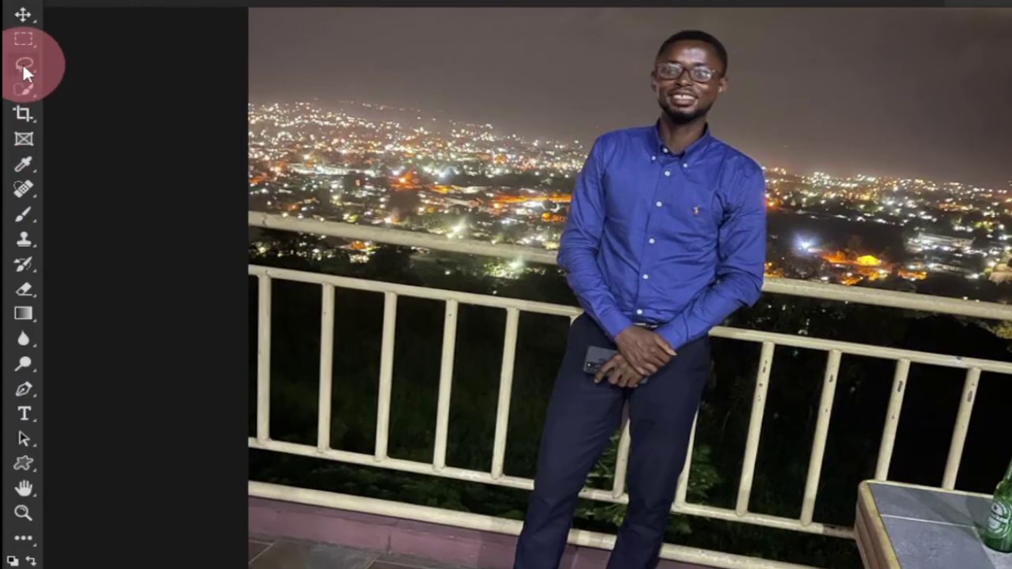
pyautogui.click(22, 63)
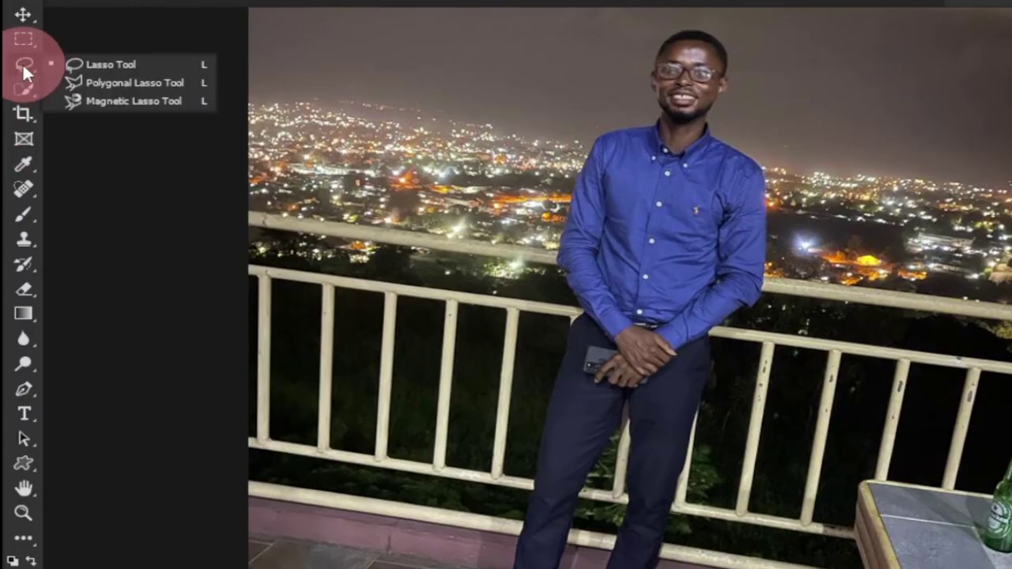
pyautogui.click(108, 64)
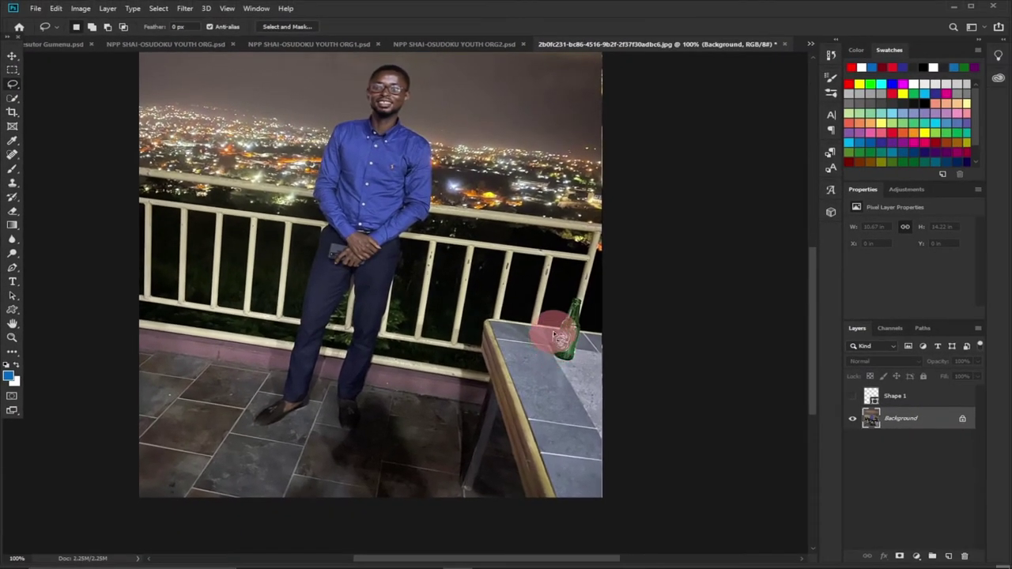
pyautogui.moveTo(558, 337)
pyautogui.mouseDown()
pyautogui.moveTo(560, 312)
pyautogui.moveTo(546, 284)
pyautogui.moveTo(562, 270)
pyautogui.moveTo(572, 369)
pyautogui.moveTo(532, 398)
pyautogui.moveTo(515, 387)
pyautogui.moveTo(515, 350)
pyautogui.mouseUp()
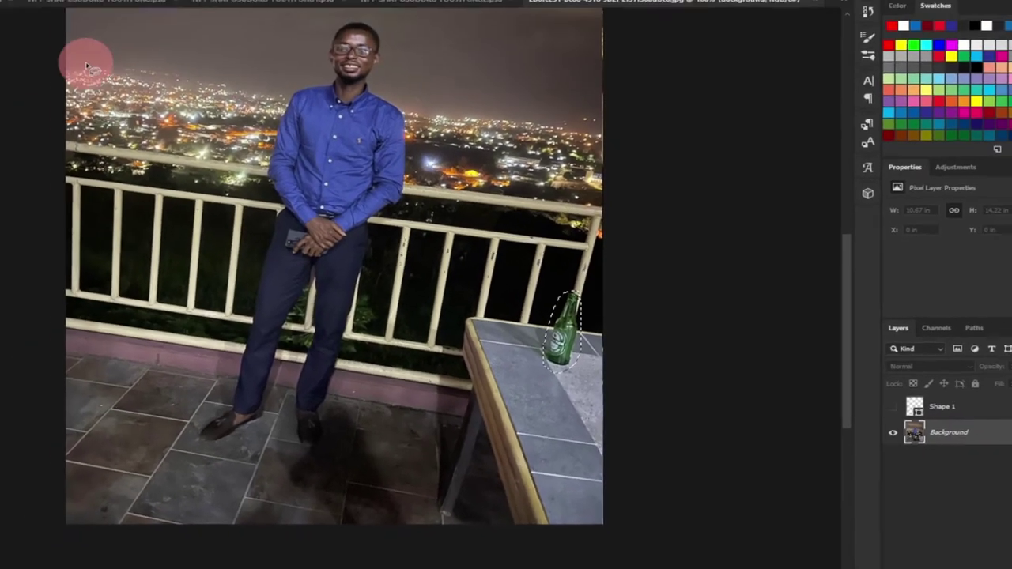
# Fill the bottle selection using Edit > Fill with Contents set to Content-Aware.
pyautogui.click(56, 9)
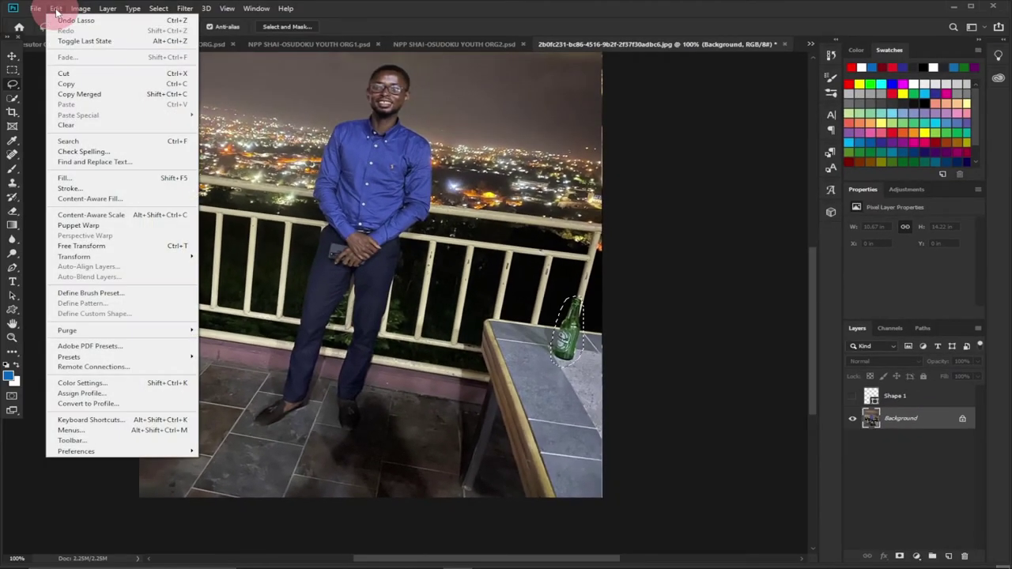
pyautogui.click(93, 181)
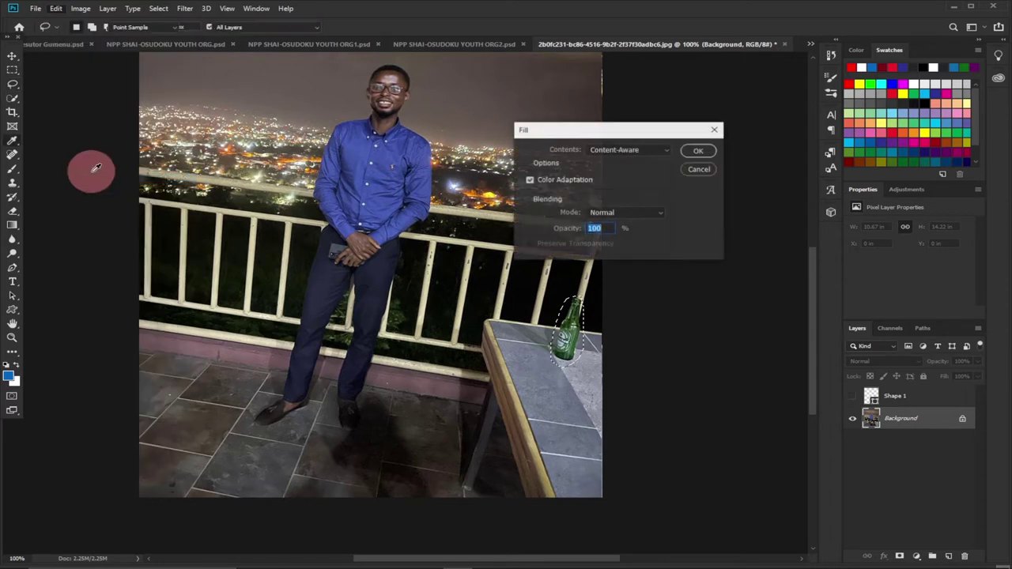
pyautogui.moveTo(578, 133); pyautogui.dragTo(521, 137)
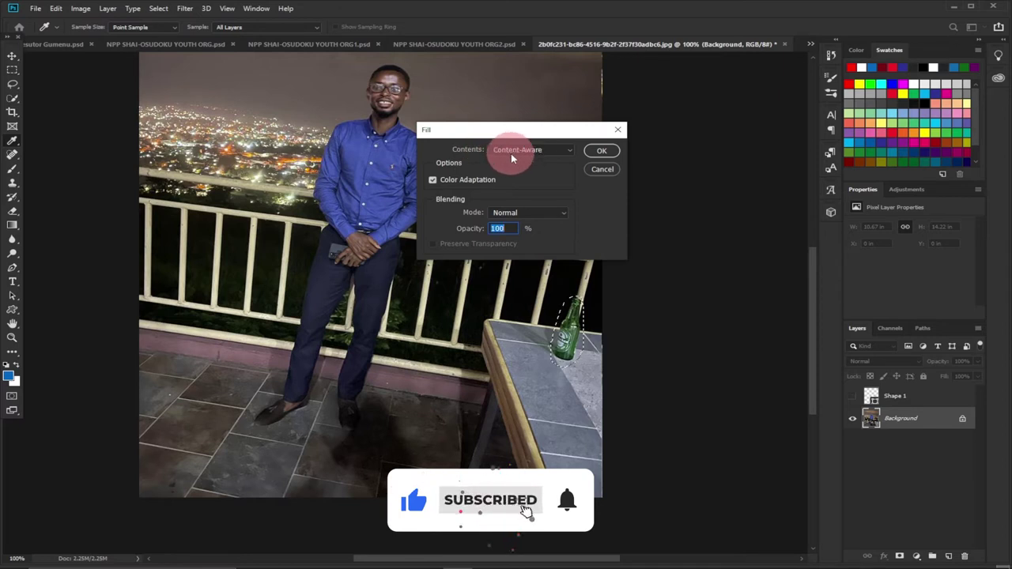
pyautogui.click(562, 150)
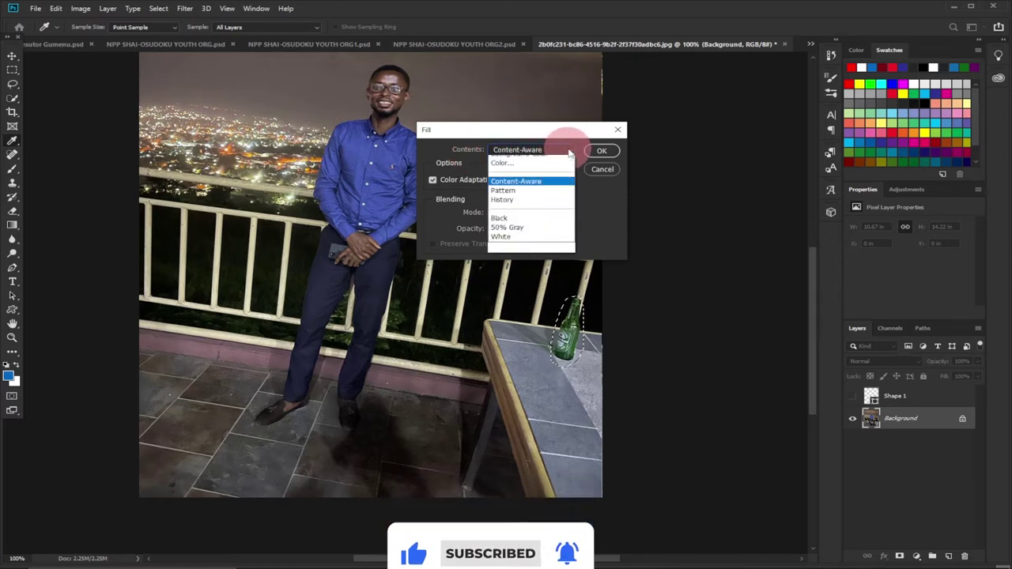
pyautogui.click(519, 198)
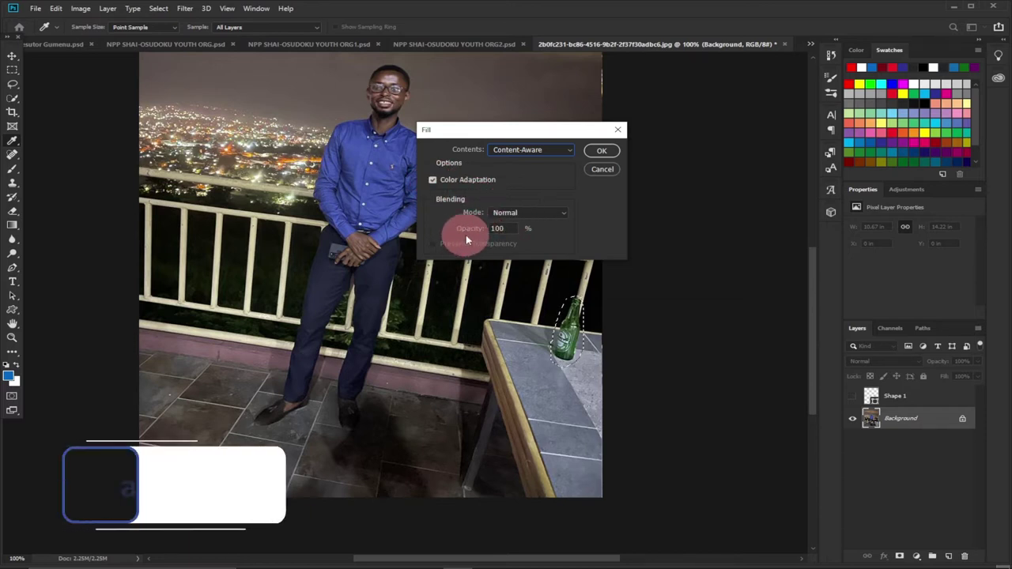
pyautogui.click(602, 150)
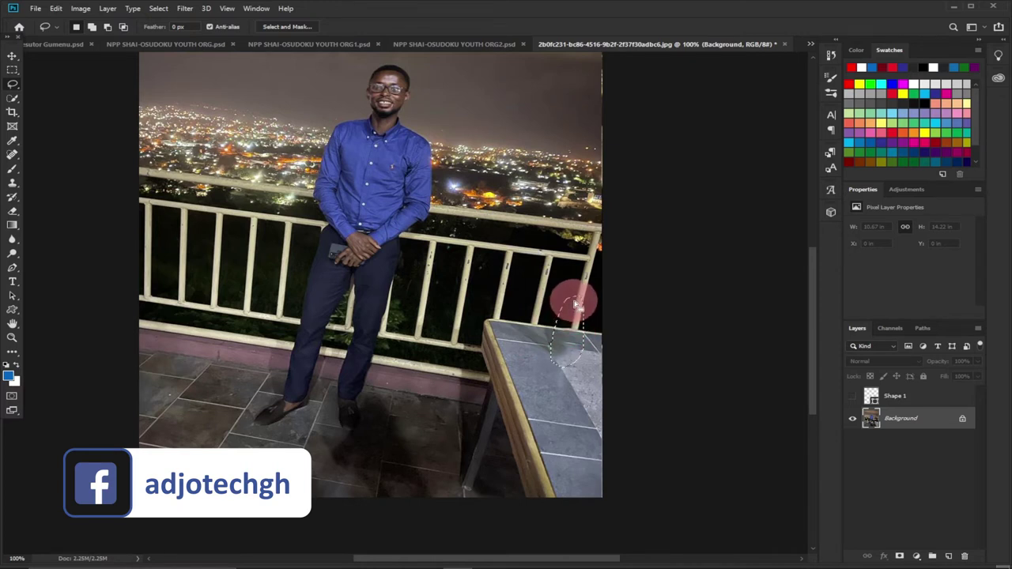
# Deselect the filled area, then create and delete an unwanted Layer 1.
pyautogui.hotkey('ctrl', 'd')
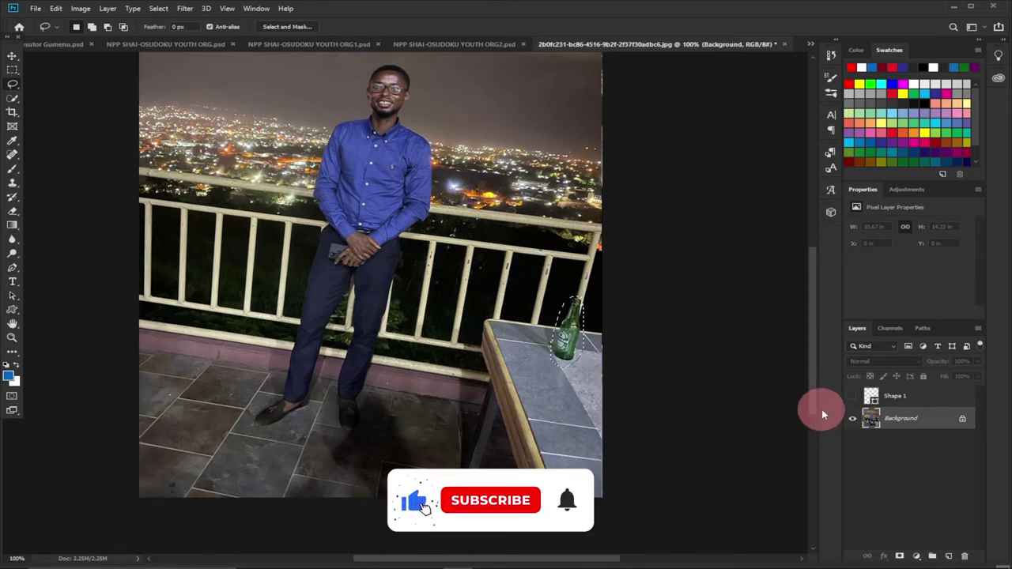
pyautogui.hotkey('ctrl', 'j')
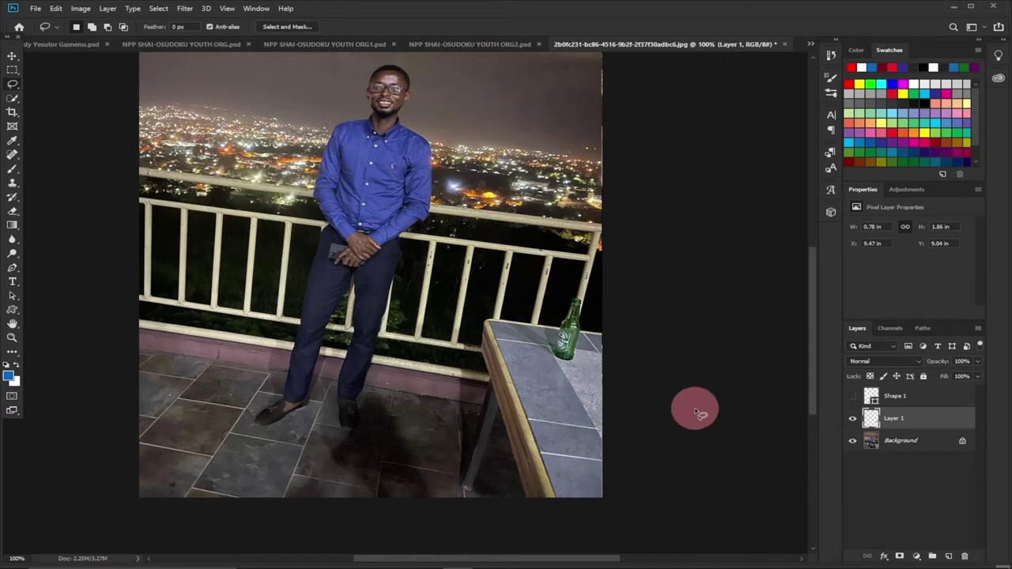
pyautogui.press('Delete')
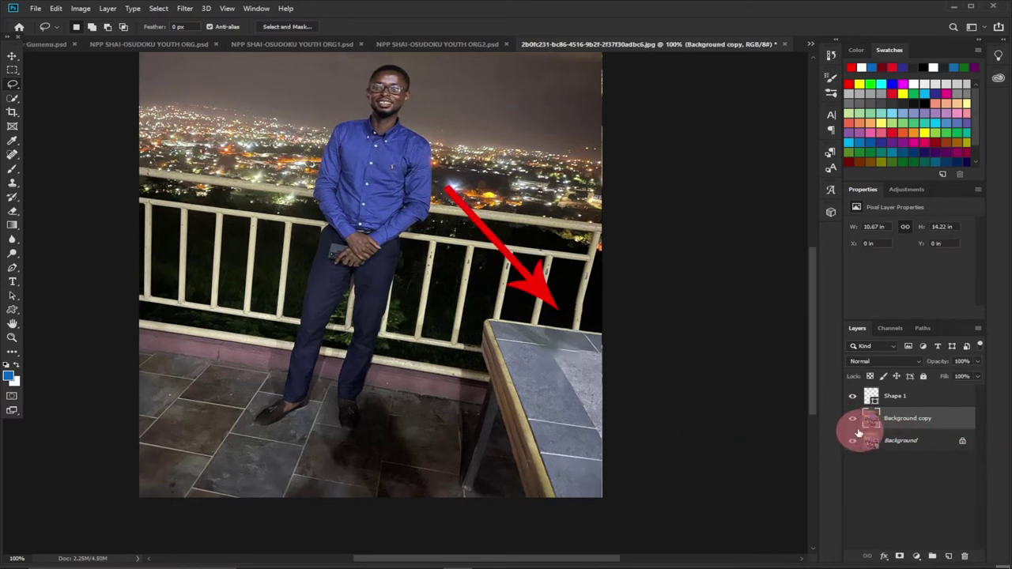
# Duplicate the Background layer and hide Background copy to show the bottle again.
pyautogui.click(901, 441)
pyautogui.hotkey('ctrl', 'j')
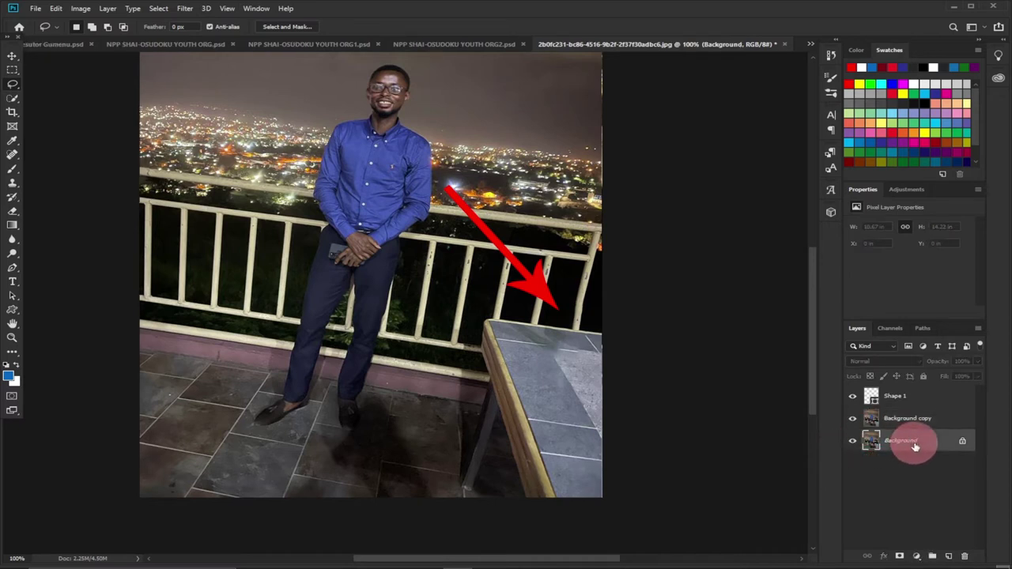
pyautogui.click(852, 420)
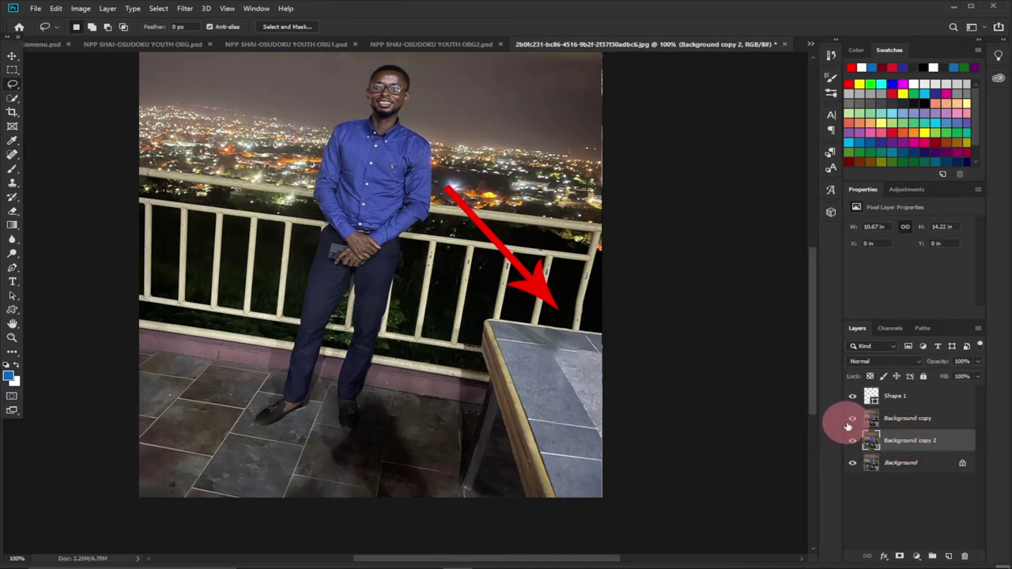
pyautogui.click(853, 422)
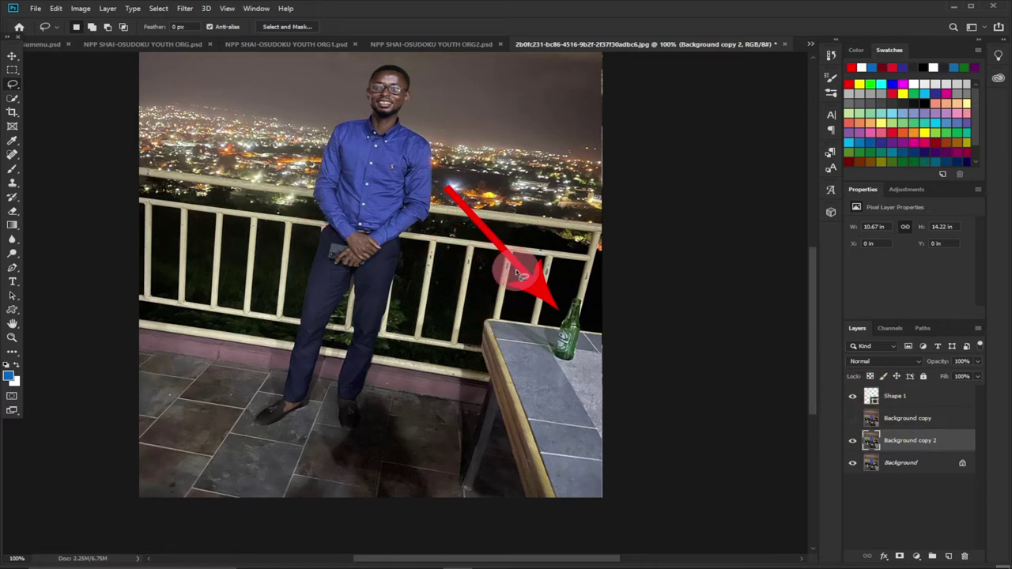
pyautogui.click(12, 55)
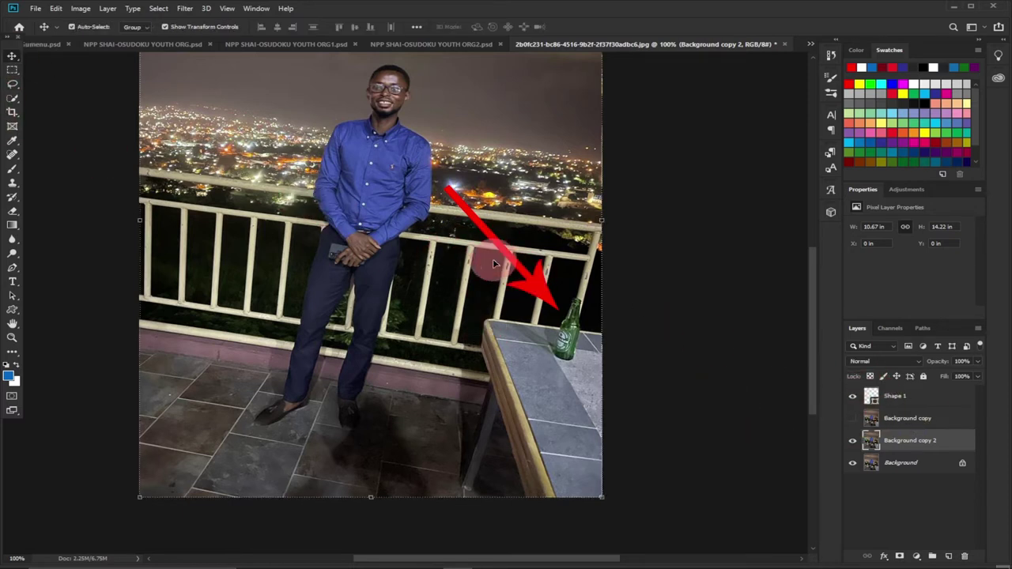
# Select the red arrow layer, briefly toggle it, then select Background copy 2.
pyautogui.click(541, 282)
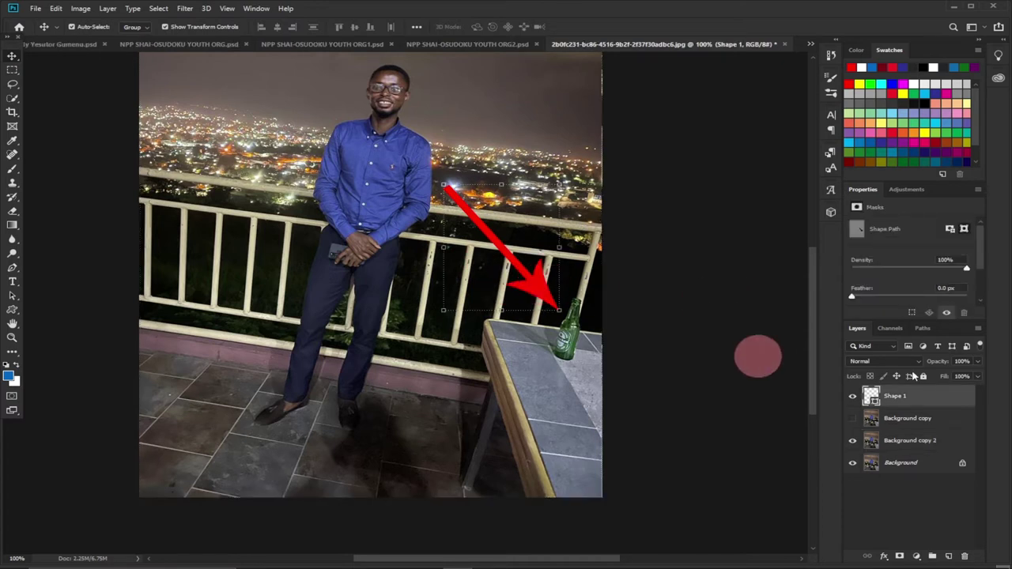
pyautogui.click(852, 396)
pyautogui.click(853, 398)
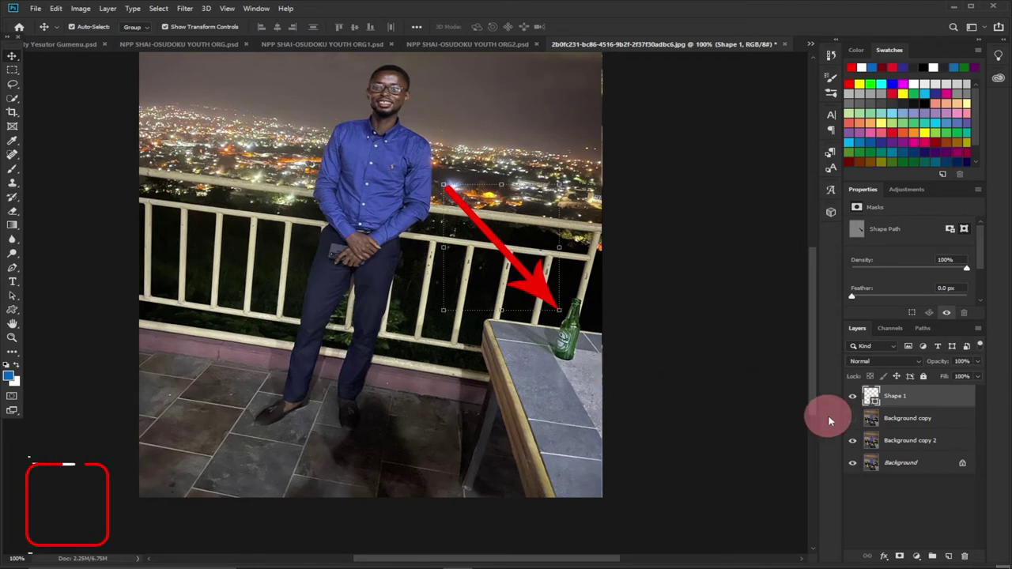
pyautogui.click(376, 193)
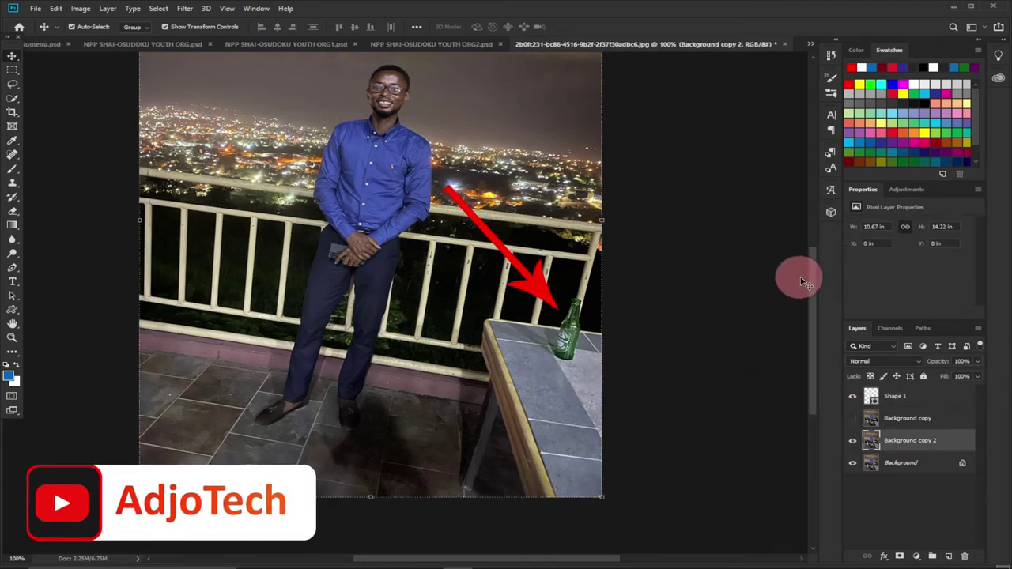
pyautogui.scroll(2, 814, 301)
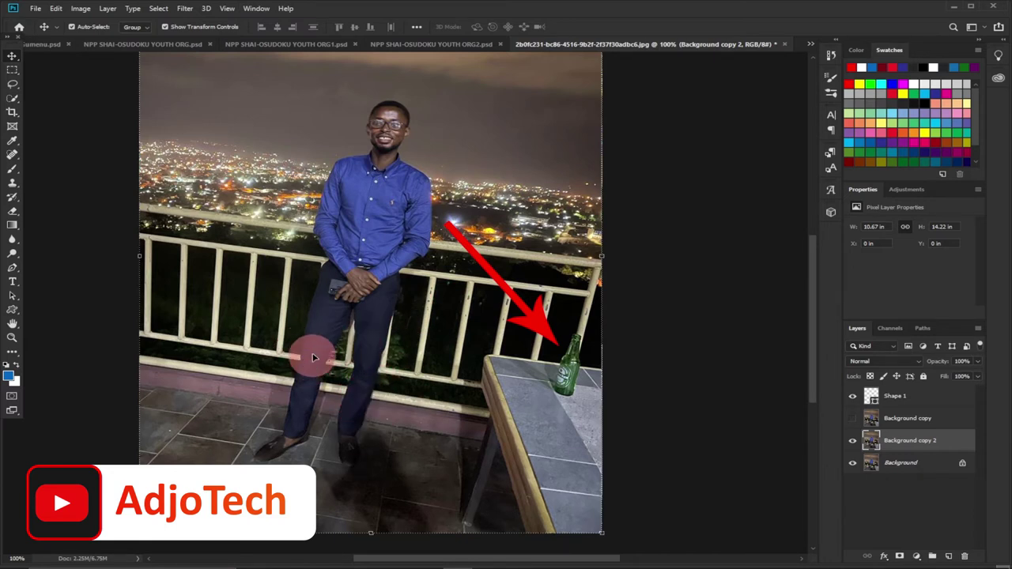
# Hide Shape 1 and Background copy 2, then select and show Background copy.
pyautogui.click(852, 396)
pyautogui.click(851, 441)
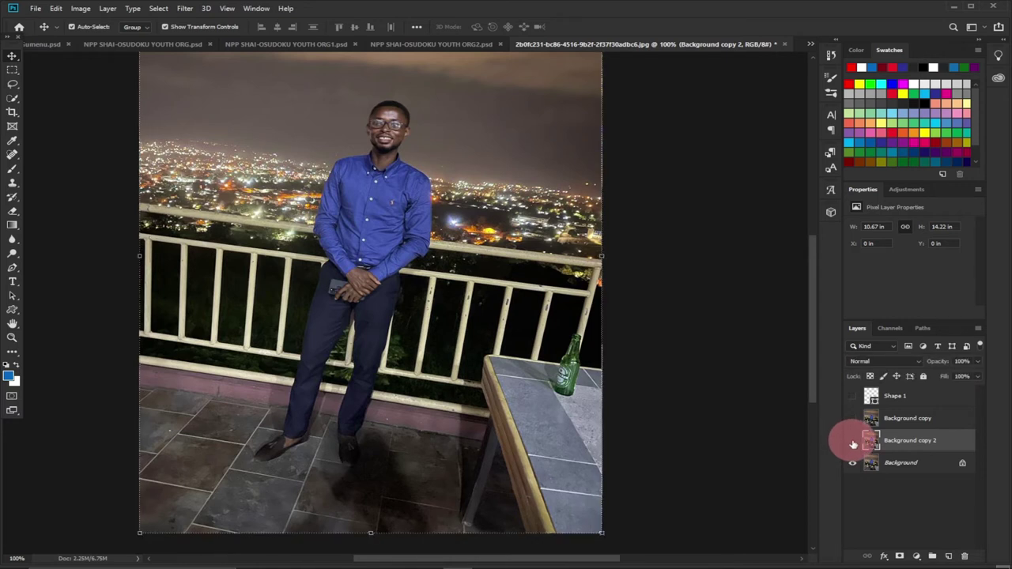
pyautogui.click(870, 424)
pyautogui.click(852, 418)
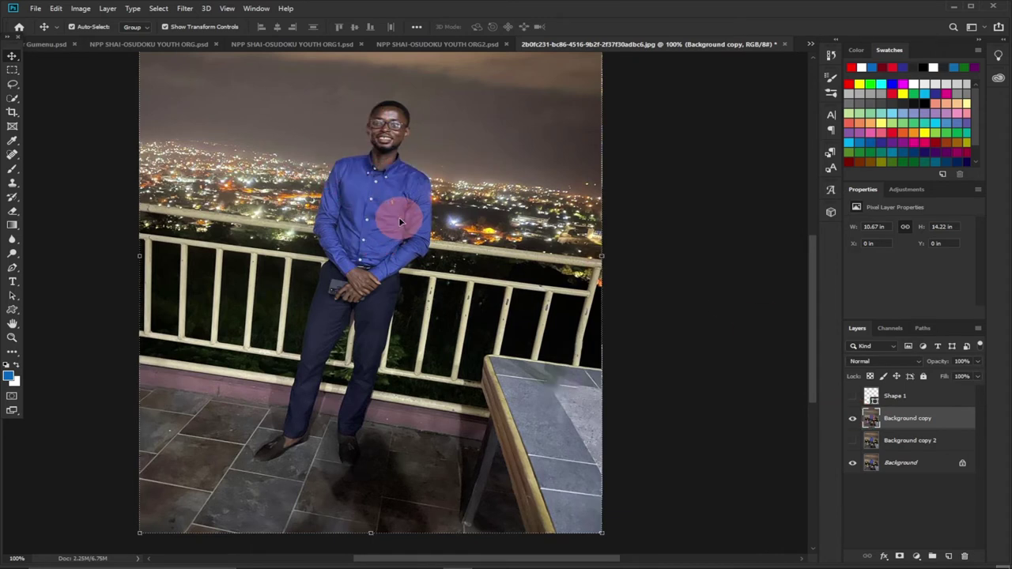
# Trace a freehand Lasso outline around the standing man from head to shoes and back.
pyautogui.click(13, 84)
pyautogui.moveTo(400, 100); pyautogui.dragTo(413, 125)
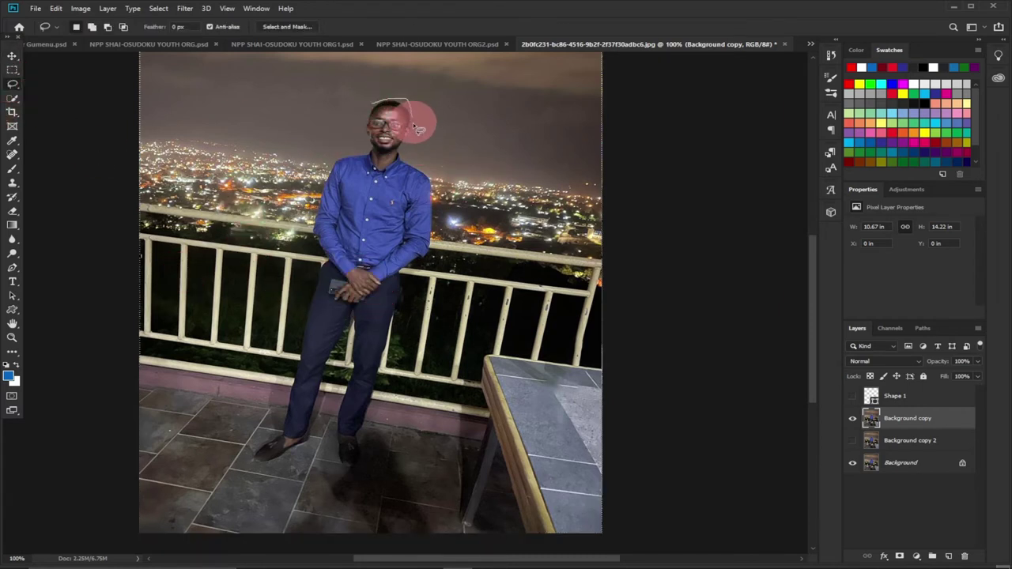
pyautogui.moveTo(433, 183)
pyautogui.mouseDown()
pyautogui.moveTo(438, 229)
pyautogui.moveTo(404, 286)
pyautogui.moveTo(360, 460)
pyautogui.moveTo(337, 472)
pyautogui.moveTo(345, 378)
pyautogui.mouseUp()
pyautogui.moveTo(353, 343)
pyautogui.mouseDown()
pyautogui.moveTo(349, 324)
pyautogui.moveTo(329, 396)
pyautogui.mouseUp()
pyautogui.moveTo(304, 451)
pyautogui.mouseDown()
pyautogui.moveTo(242, 464)
pyautogui.moveTo(281, 406)
pyautogui.moveTo(302, 338)
pyautogui.mouseUp()
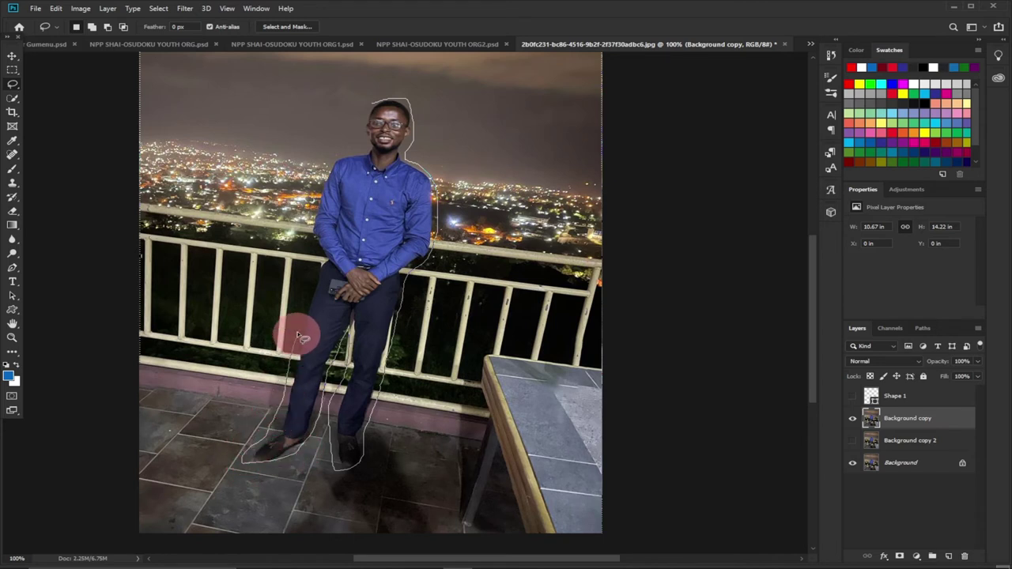
pyautogui.moveTo(313, 296); pyautogui.dragTo(321, 264)
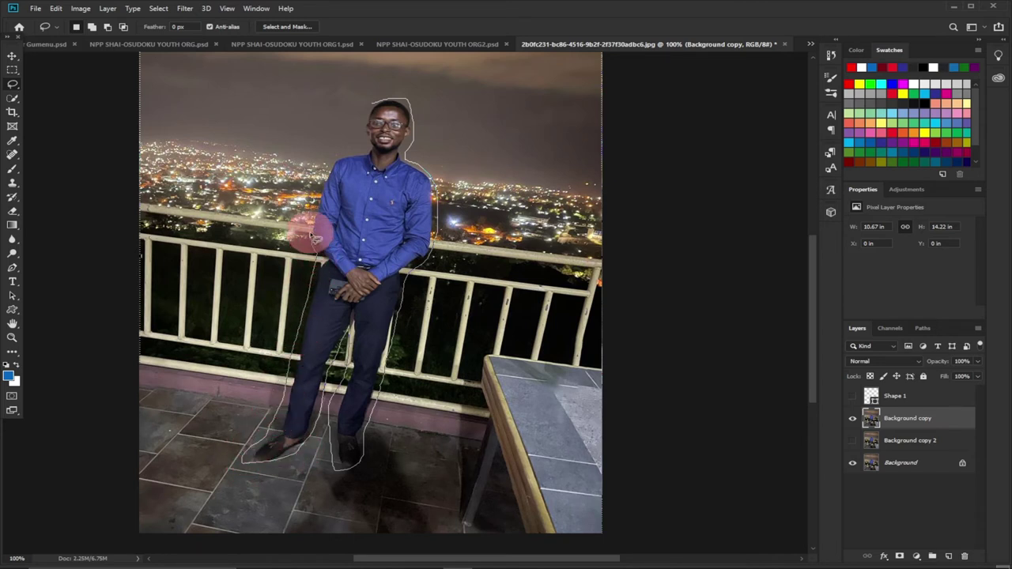
pyautogui.moveTo(310, 192)
pyautogui.mouseDown()
pyautogui.moveTo(335, 156)
pyautogui.moveTo(369, 150)
pyautogui.moveTo(372, 99)
pyautogui.mouseUp()
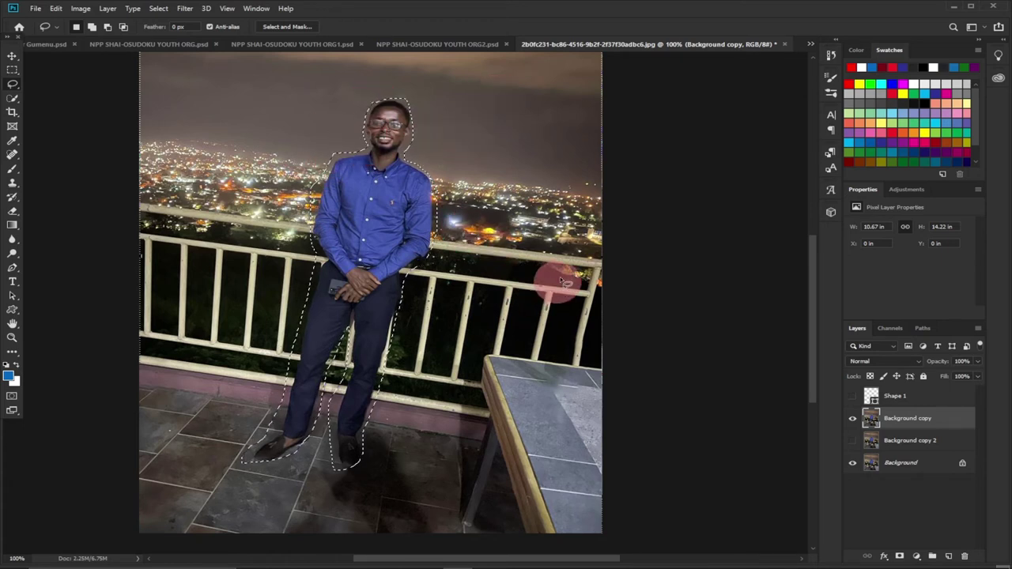
# Fill the man's selection via Edit > Fill with Content-Aware, Color Adaptation, 100% opacity.
pyautogui.click(57, 8)
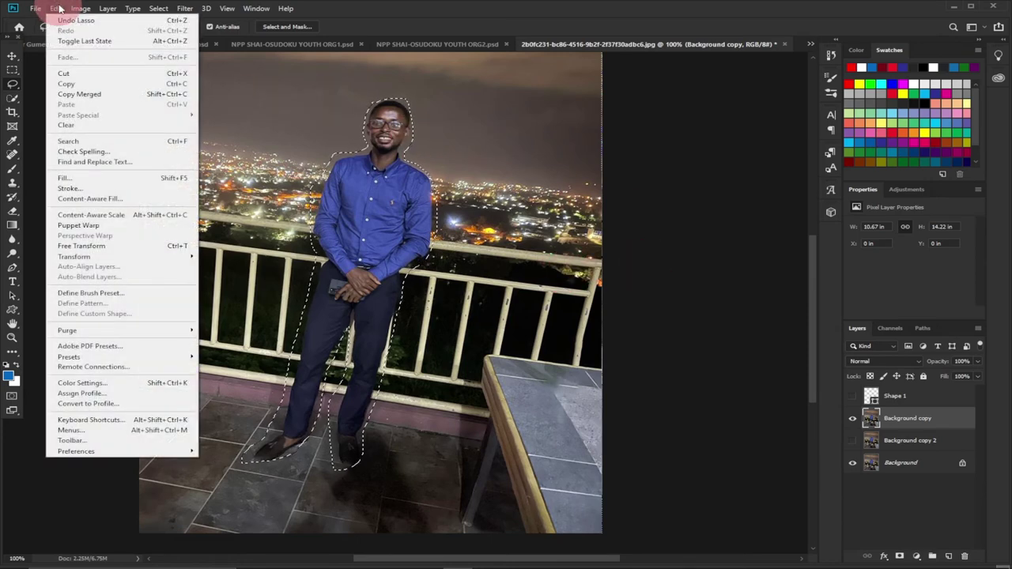
pyautogui.click(80, 178)
pyautogui.moveTo(475, 140); pyautogui.dragTo(528, 140)
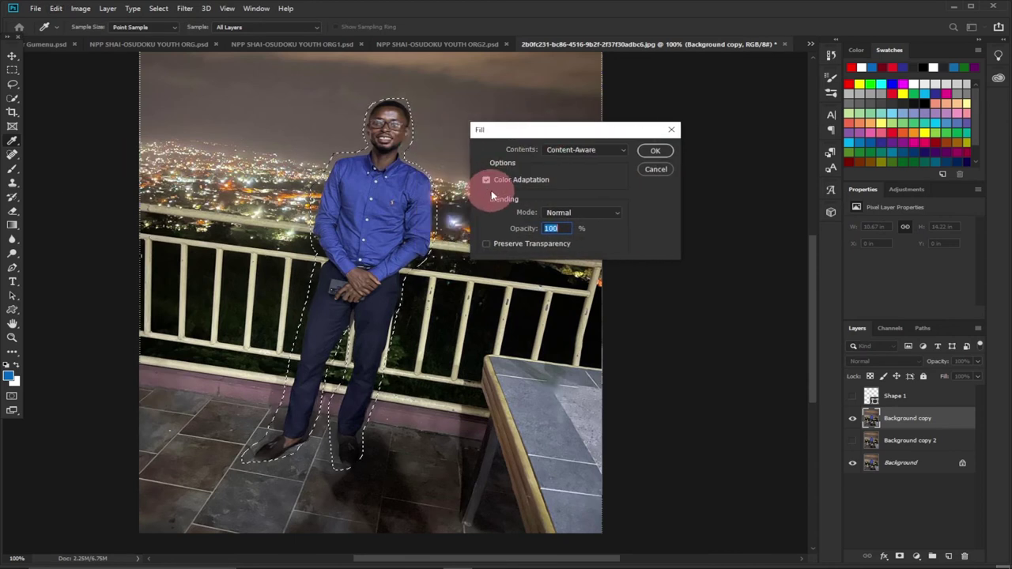
pyautogui.click(656, 151)
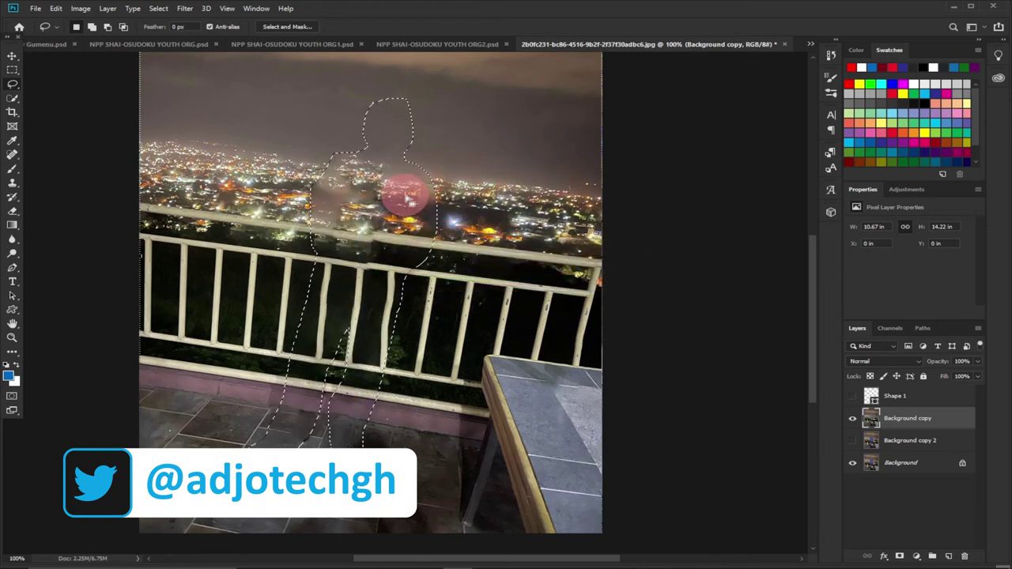
# Deselect, then use the Patch Tool to fix two smudged patches in the city lights.
pyautogui.hotkey('ctrl', 'd')
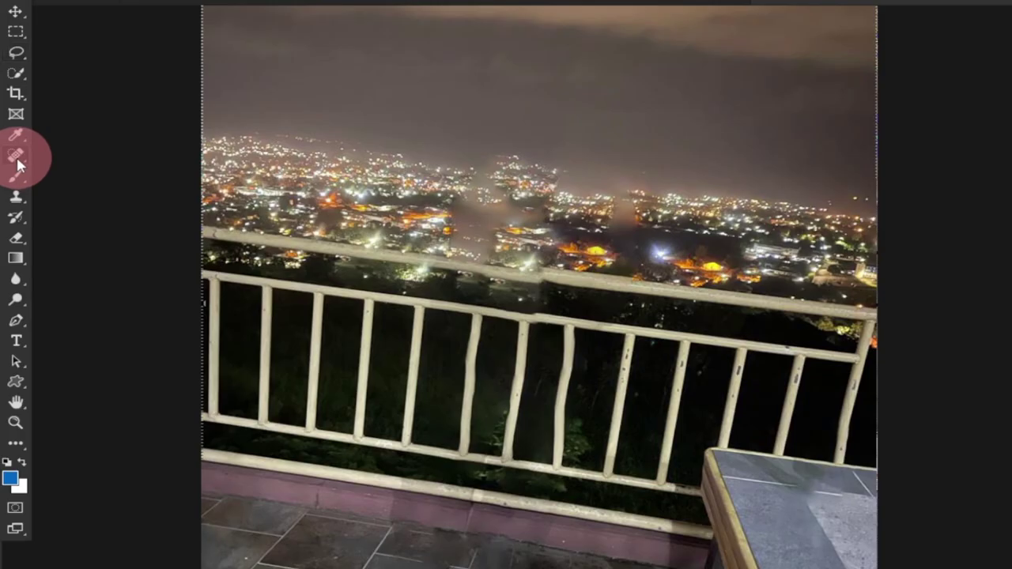
pyautogui.rightClick(13, 160)
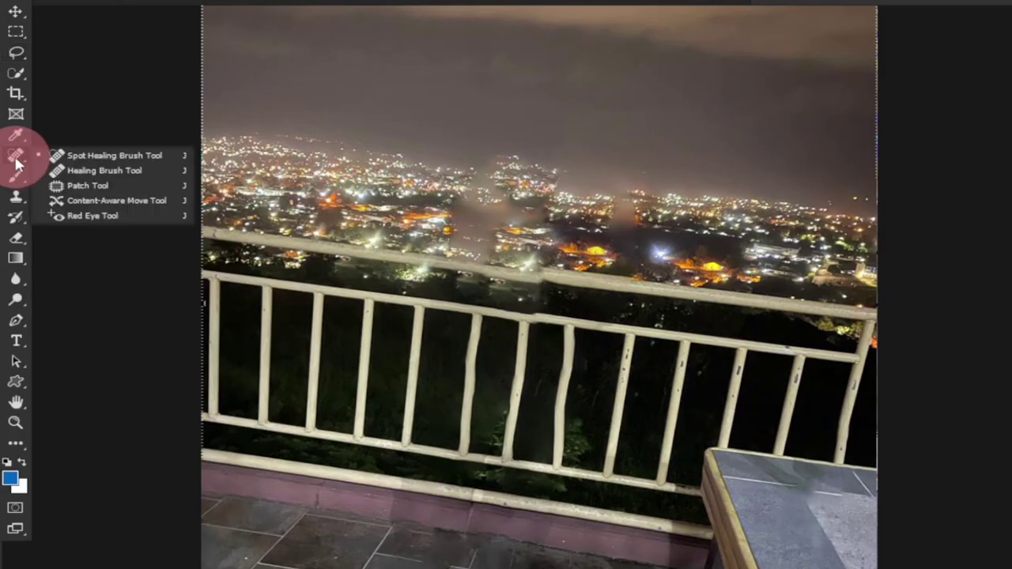
pyautogui.click(87, 190)
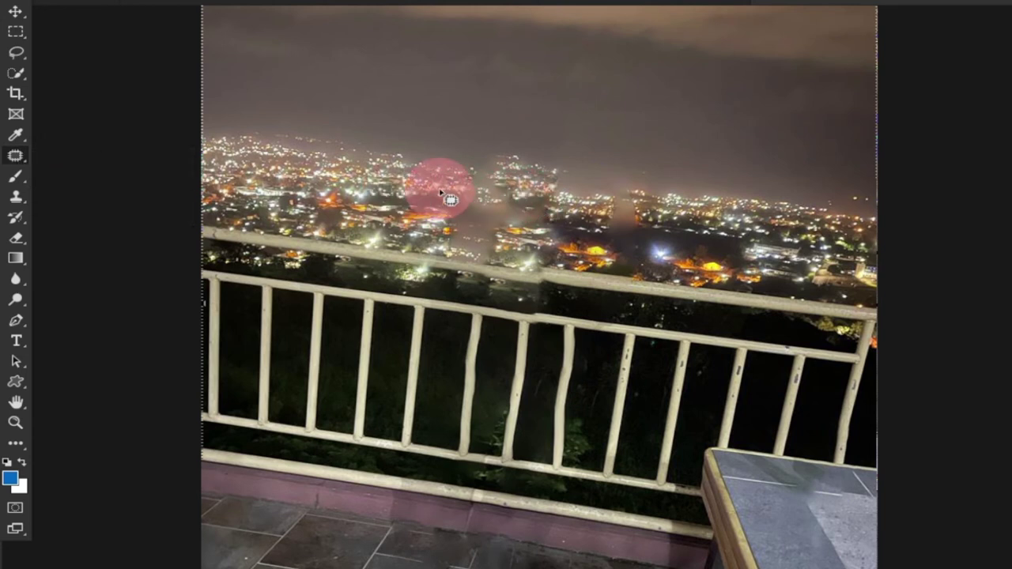
pyautogui.moveTo(443, 193)
pyautogui.mouseDown()
pyautogui.moveTo(460, 164)
pyautogui.moveTo(506, 157)
pyautogui.moveTo(560, 192)
pyautogui.moveTo(554, 248)
pyautogui.moveTo(461, 260)
pyautogui.moveTo(442, 192)
pyautogui.moveTo(491, 202)
pyautogui.moveTo(378, 190)
pyautogui.mouseUp()
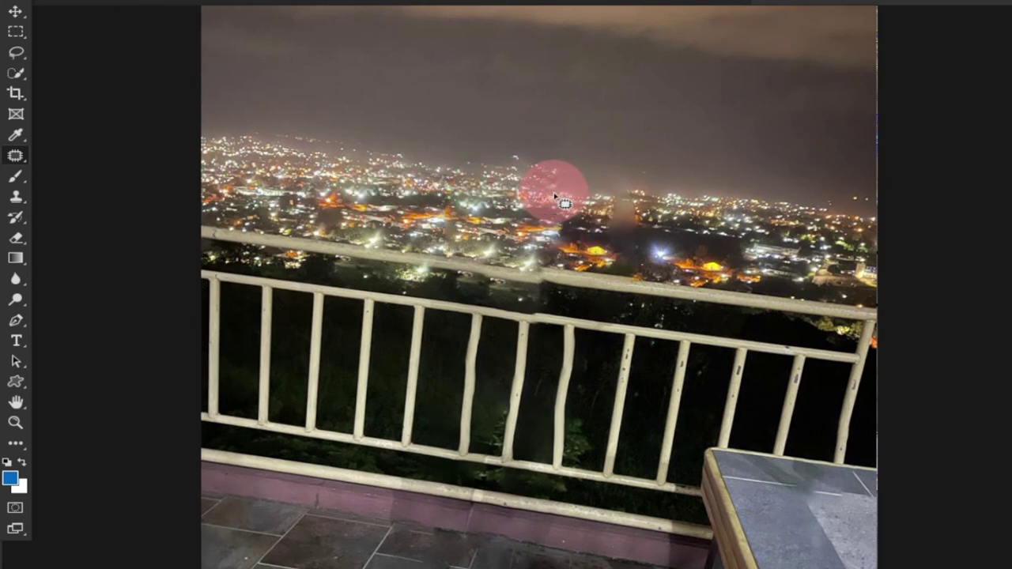
pyautogui.moveTo(555, 192)
pyautogui.mouseDown()
pyautogui.moveTo(661, 212)
pyautogui.moveTo(669, 263)
pyautogui.moveTo(629, 272)
pyautogui.moveTo(556, 251)
pyautogui.moveTo(539, 211)
pyautogui.moveTo(549, 191)
pyautogui.moveTo(607, 213)
pyautogui.moveTo(722, 227)
pyautogui.moveTo(679, 221)
pyautogui.mouseUp()
pyautogui.hotkey('ctrl', 'd')
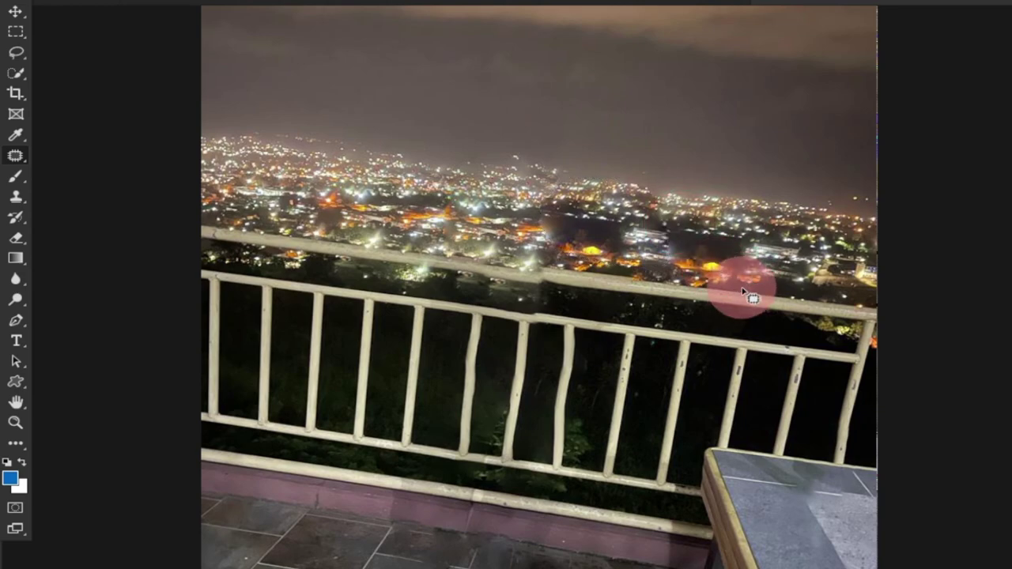